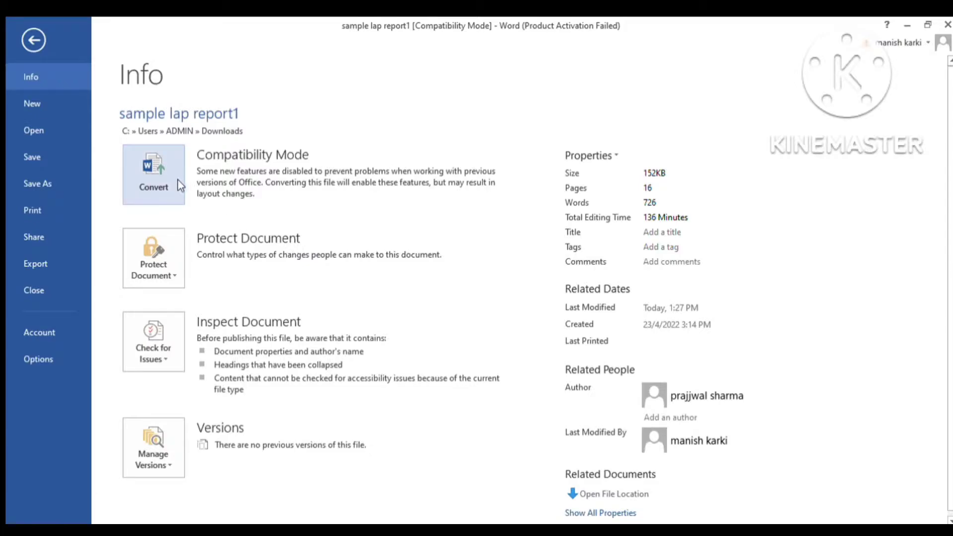
Leave the file information view and return to the 'sample lap report1' Project report cover page
left_click(32, 41)
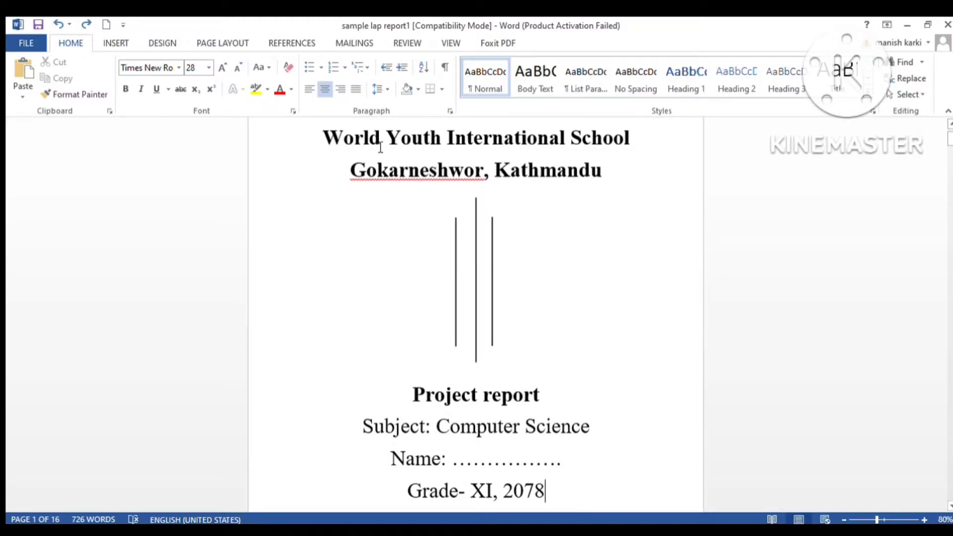
left_click_drag(323, 143, 575, 173)
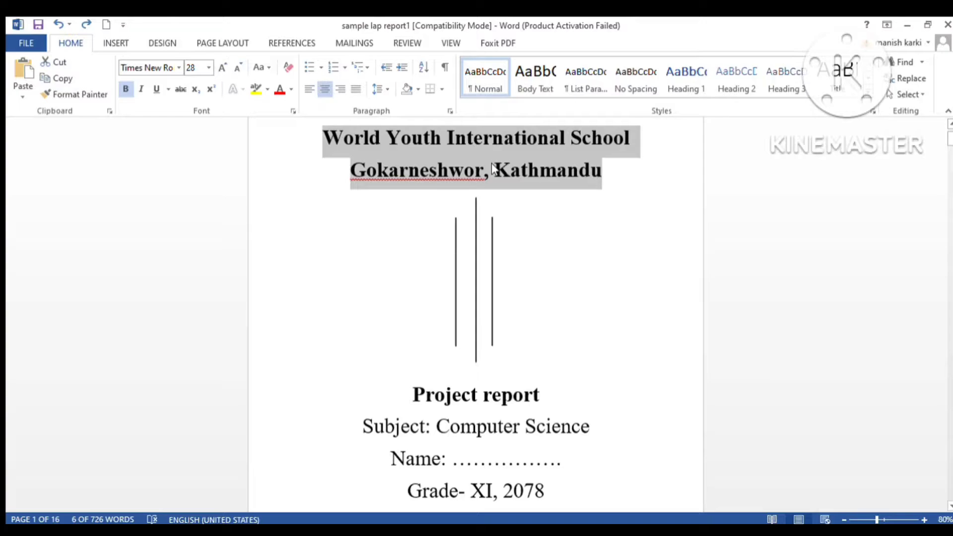
left_click_drag(436, 425, 578, 433)
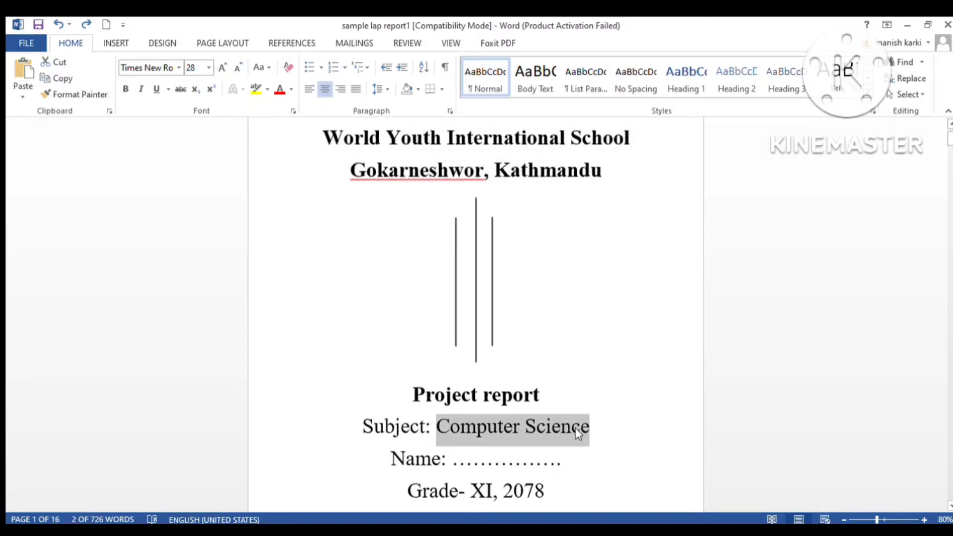
left_click(567, 430)
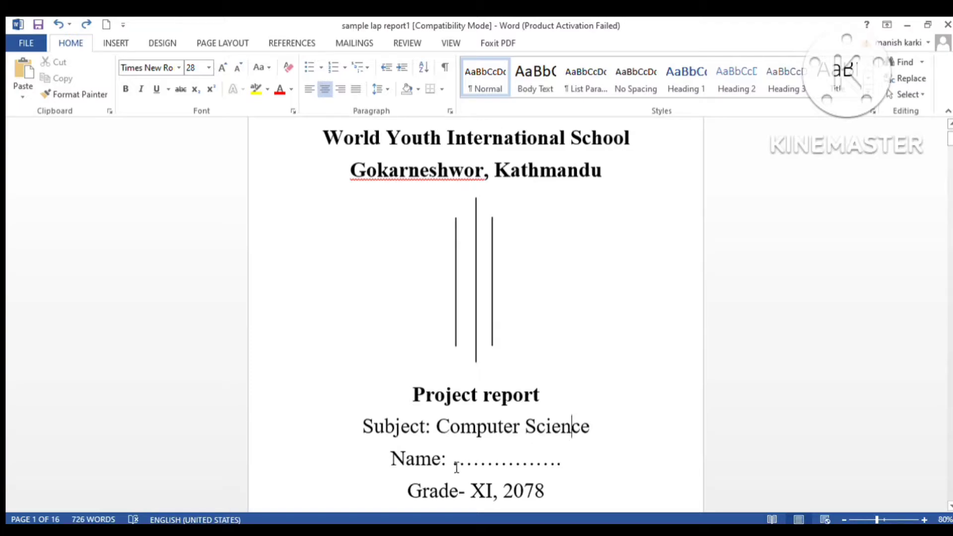
left_click_drag(451, 462, 557, 475)
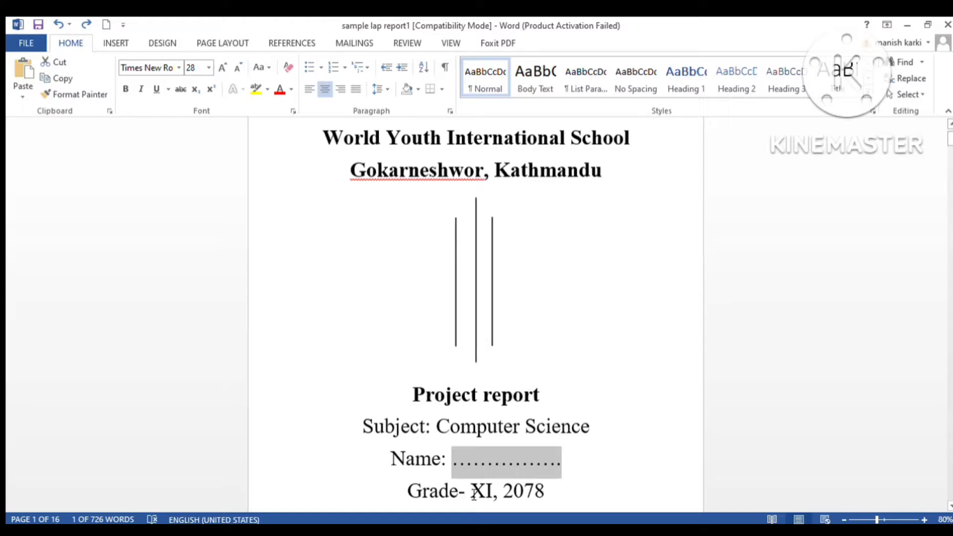
mouse_move(473, 494)
left_mouse_down()
mouse_move(496, 494)
mouse_move(489, 496)
left_mouse_up()
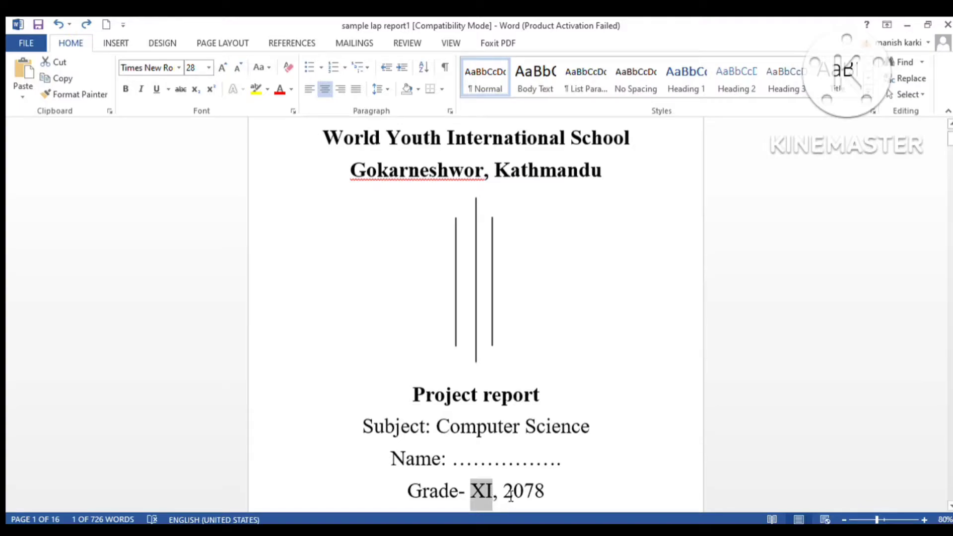
left_click(513, 495)
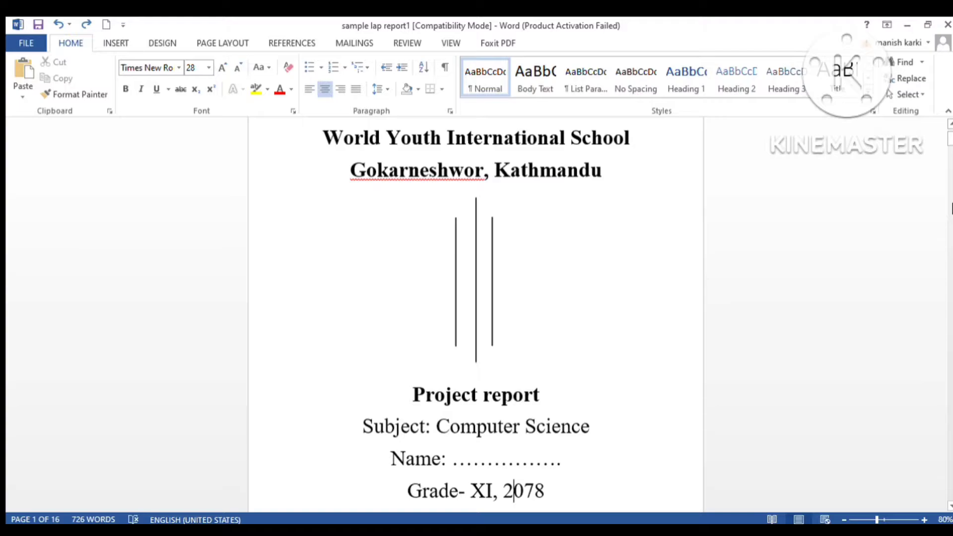
scroll(947, 141, "down", 4)
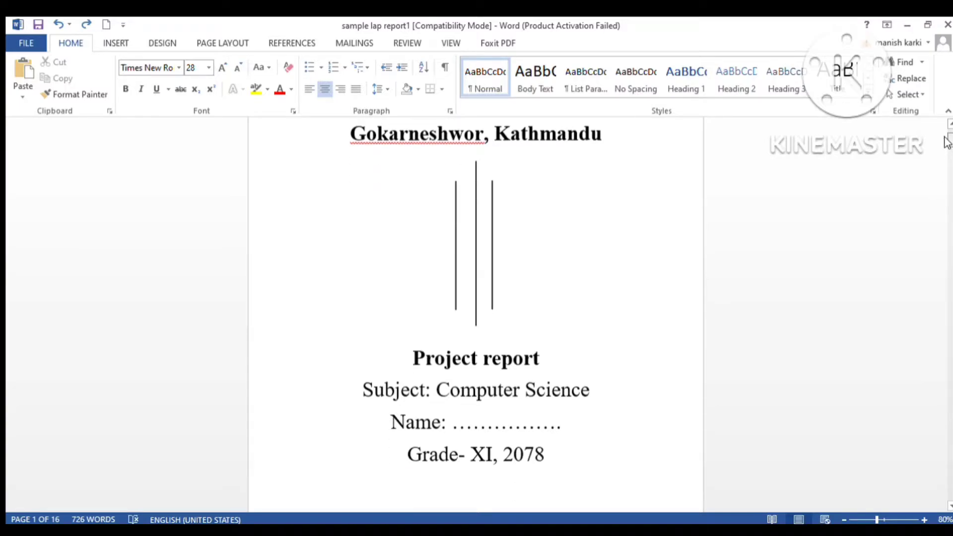
Scroll to the page 2 certificate and highlight the student name, teacher name and year blanks
left_click_drag(948, 147, 948, 160)
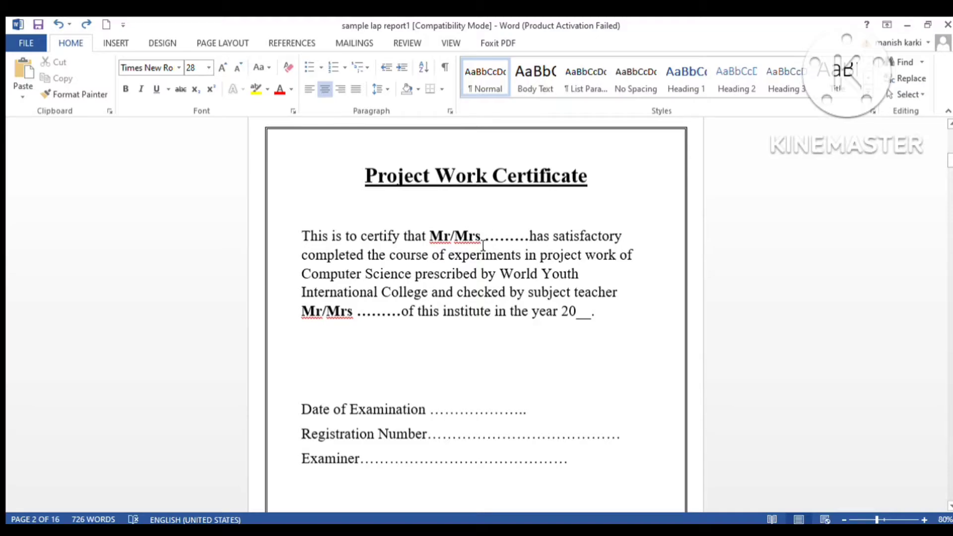
left_click_drag(483, 243, 525, 245)
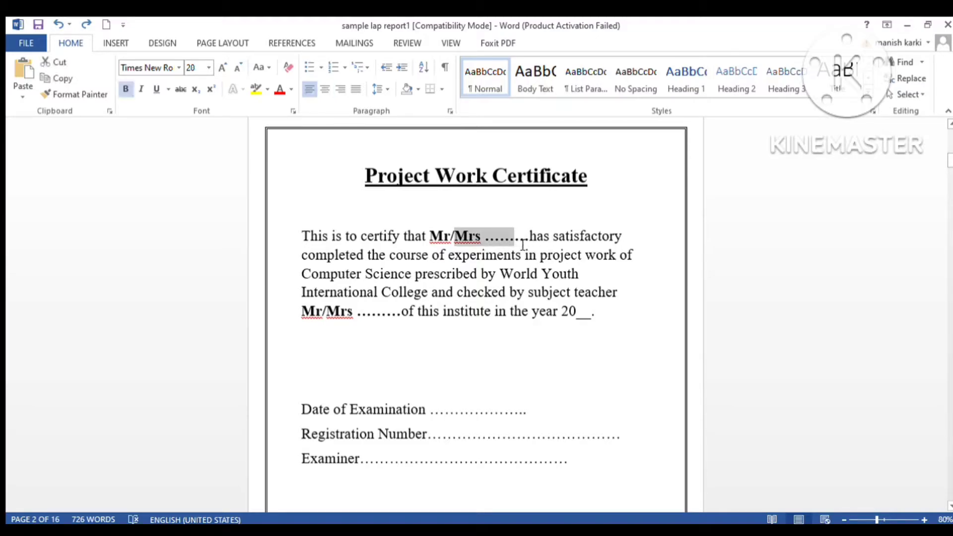
left_click(525, 244)
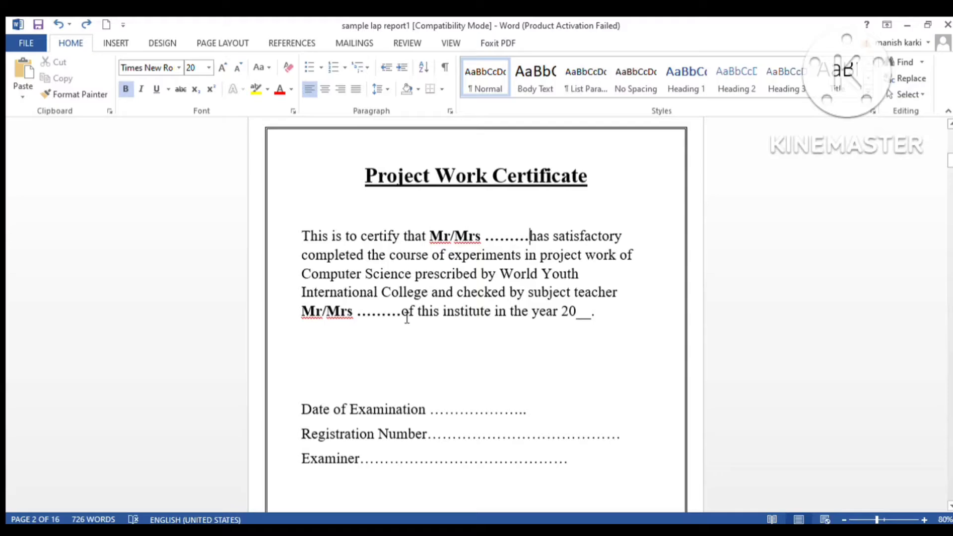
left_click_drag(356, 315, 402, 318)
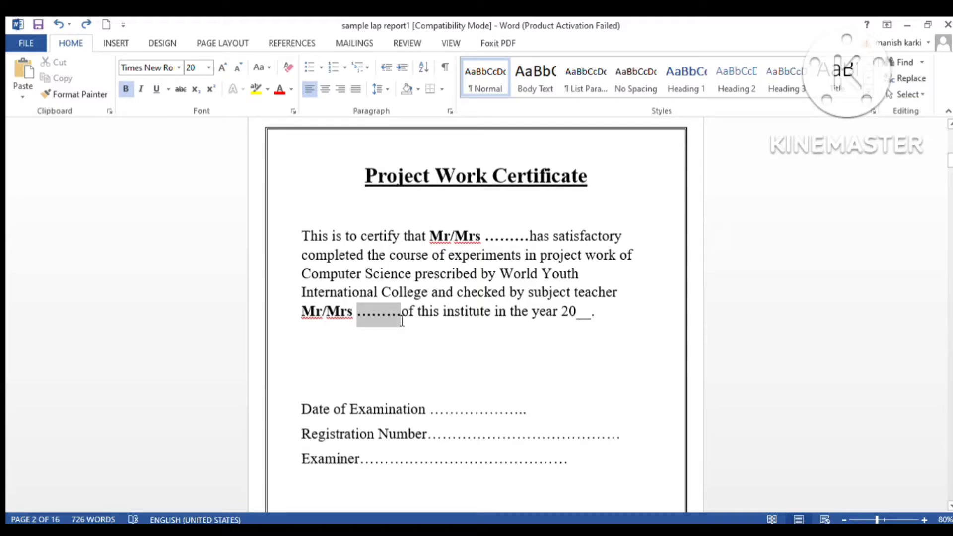
left_click_drag(591, 318, 577, 320)
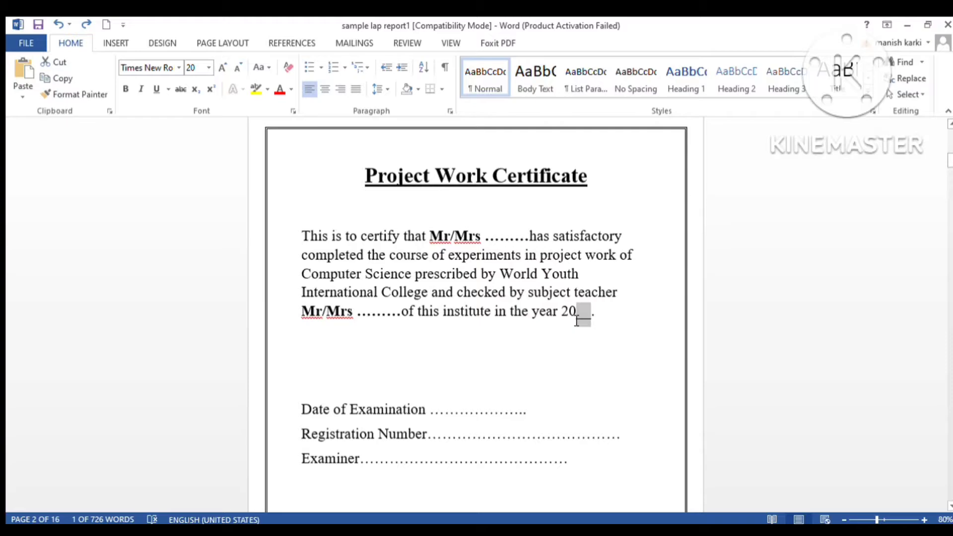
left_click(576, 320)
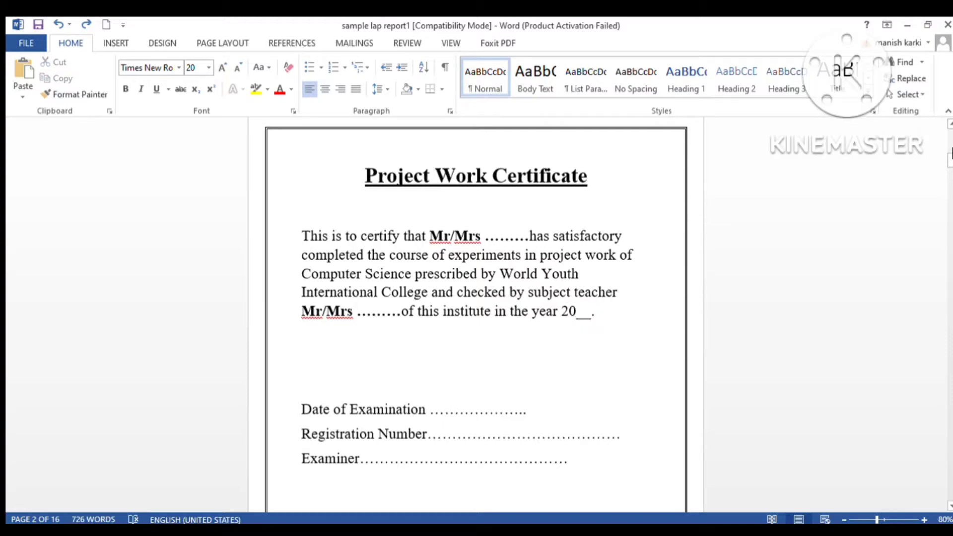
left_click_drag(949, 160, 949, 168)
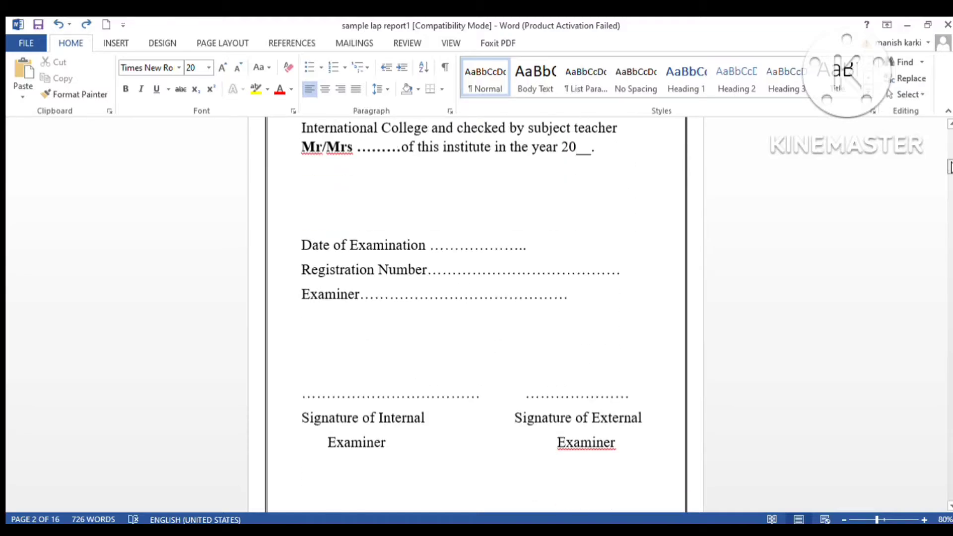
left_click(524, 245)
left_click_drag(434, 249, 542, 253)
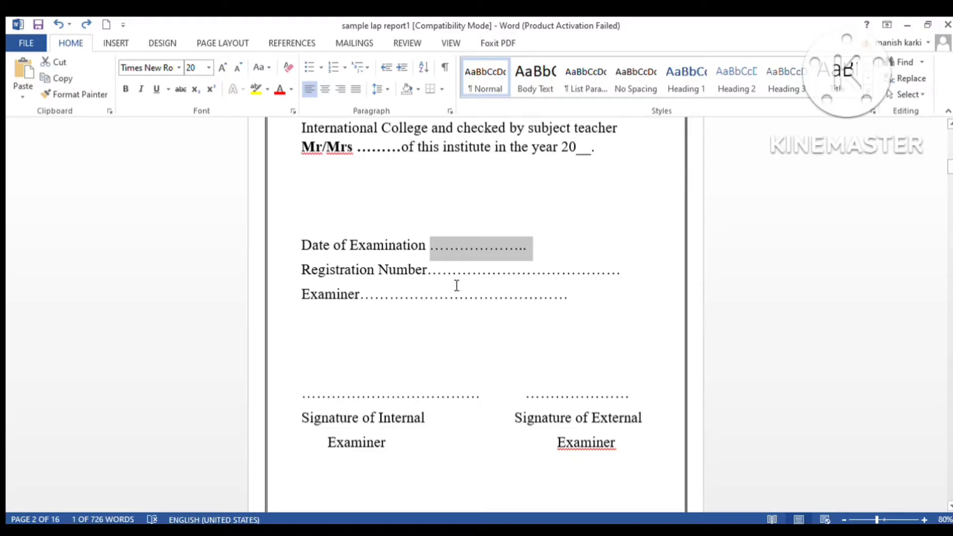
left_click(444, 271)
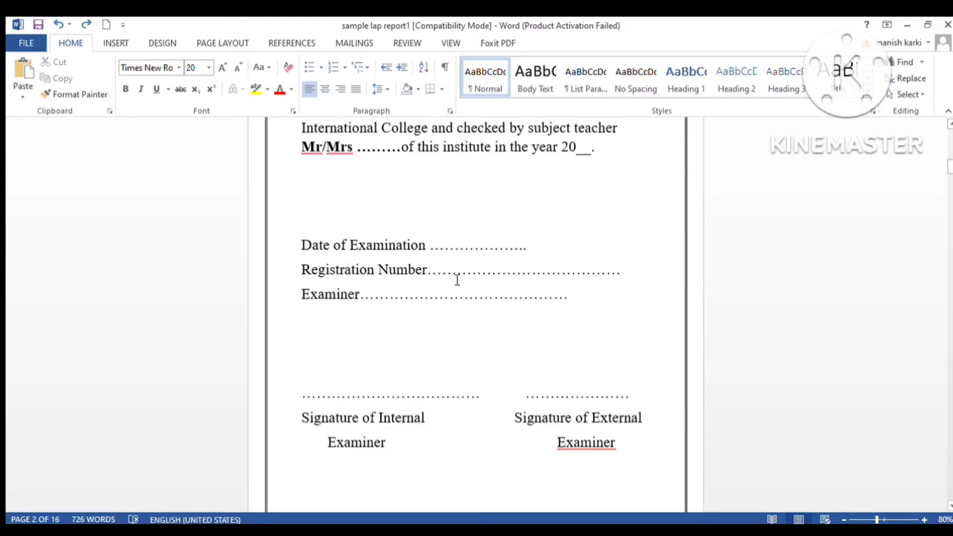
left_click_drag(420, 297, 461, 296)
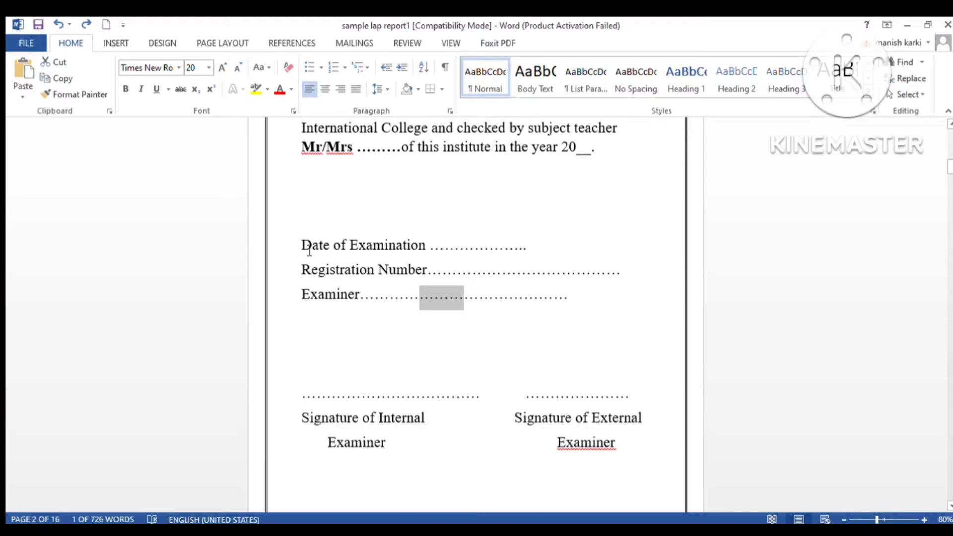
left_click_drag(296, 242, 518, 308)
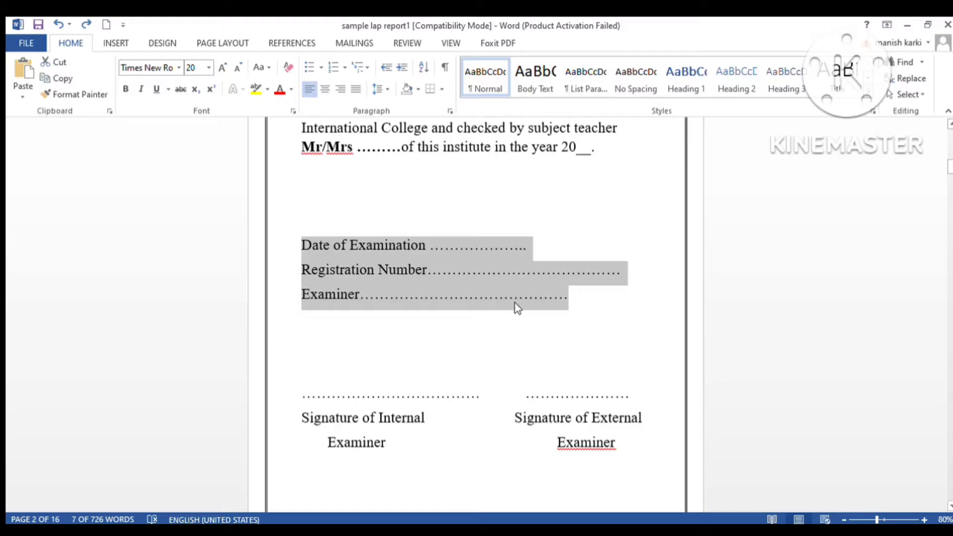
key("Delete")
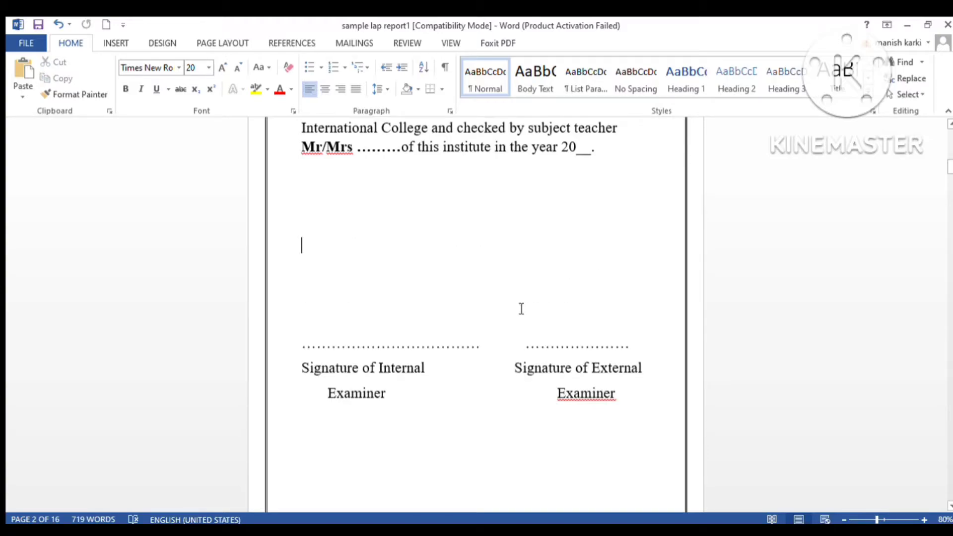
key("ctrl+z")
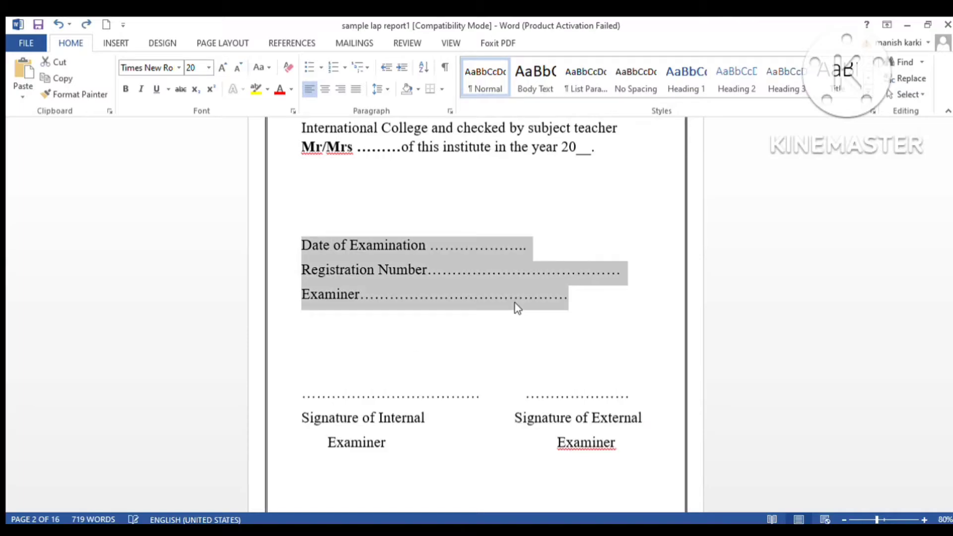
left_click(530, 304)
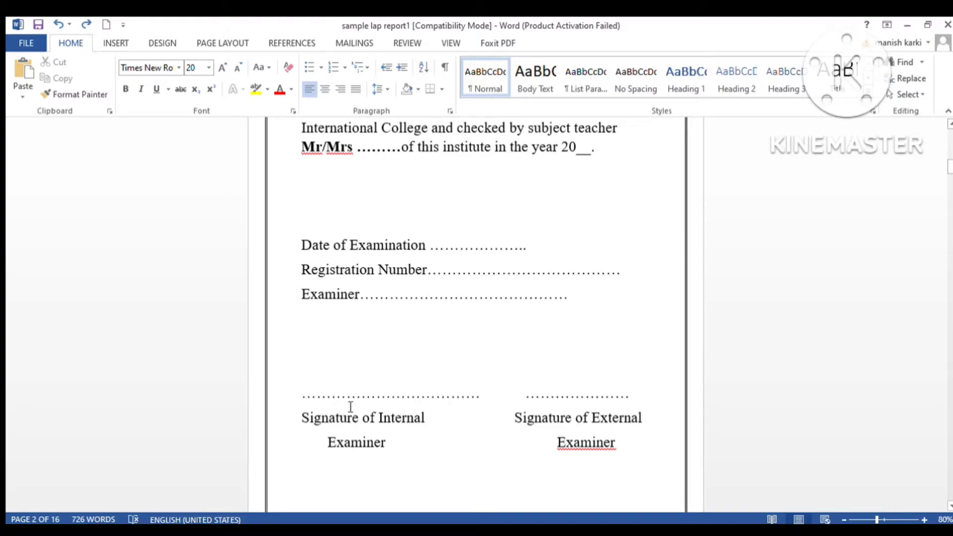
Highlight the signature block and its row of dotted signature lines
mouse_move(308, 397)
left_mouse_down()
mouse_move(454, 447)
mouse_move(644, 452)
left_mouse_up()
left_click(456, 410)
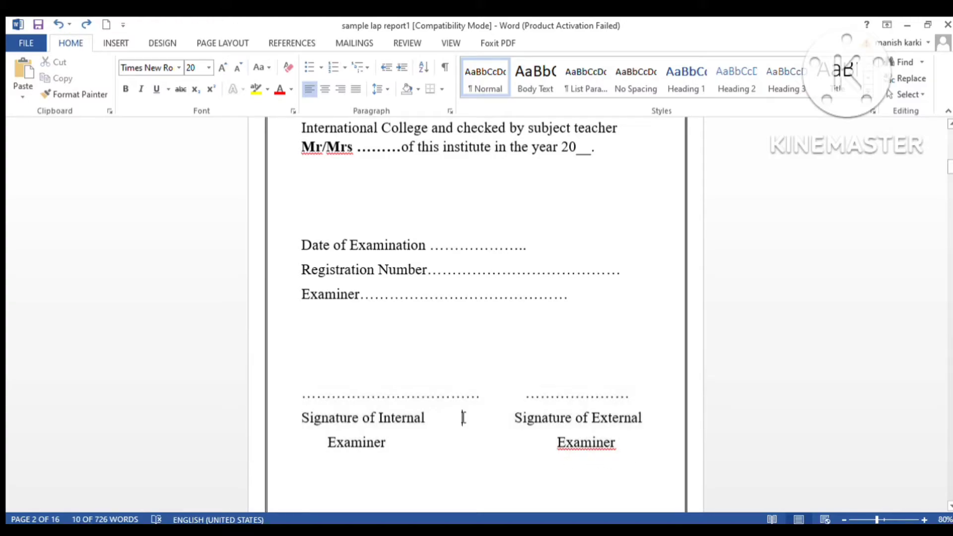
left_click_drag(295, 397, 482, 406)
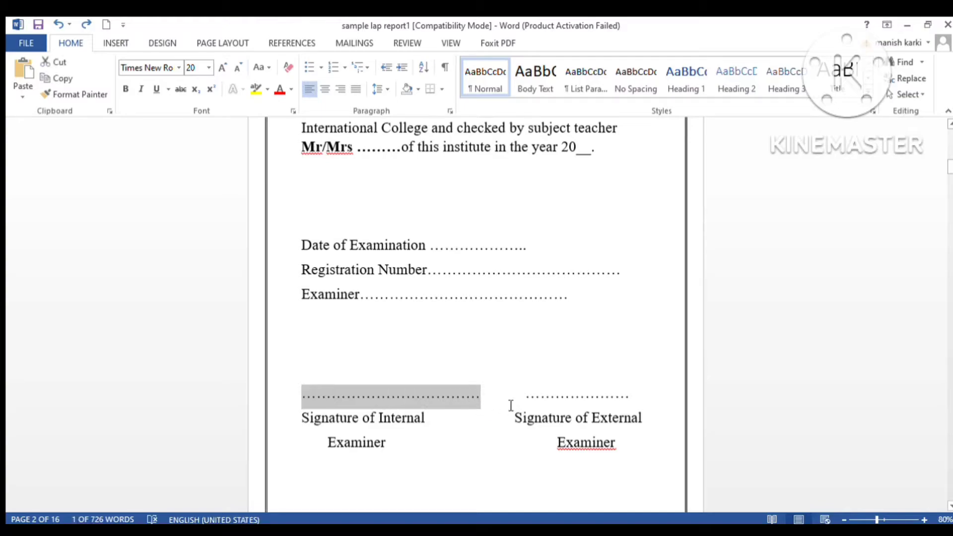
left_click(514, 403)
triple_click(551, 403)
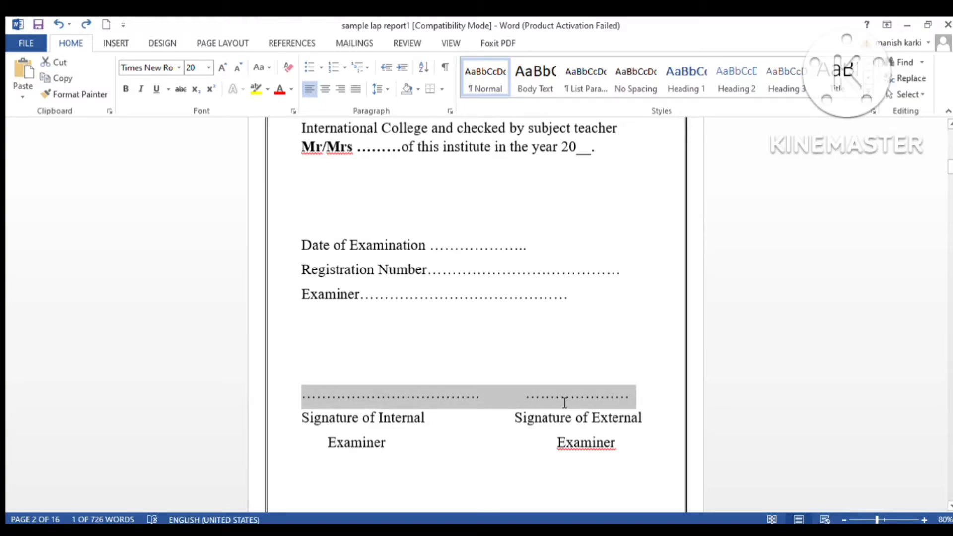
left_click(565, 402)
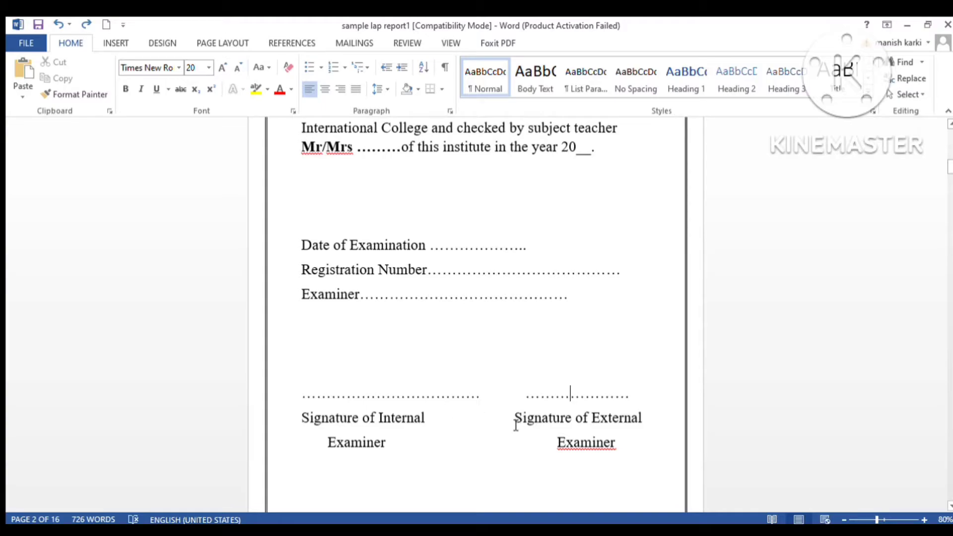
Erase the right-hand external Examiner label and its signature wording
mouse_move(515, 420)
left_mouse_down()
mouse_move(593, 439)
mouse_move(611, 460)
mouse_move(620, 453)
left_mouse_up()
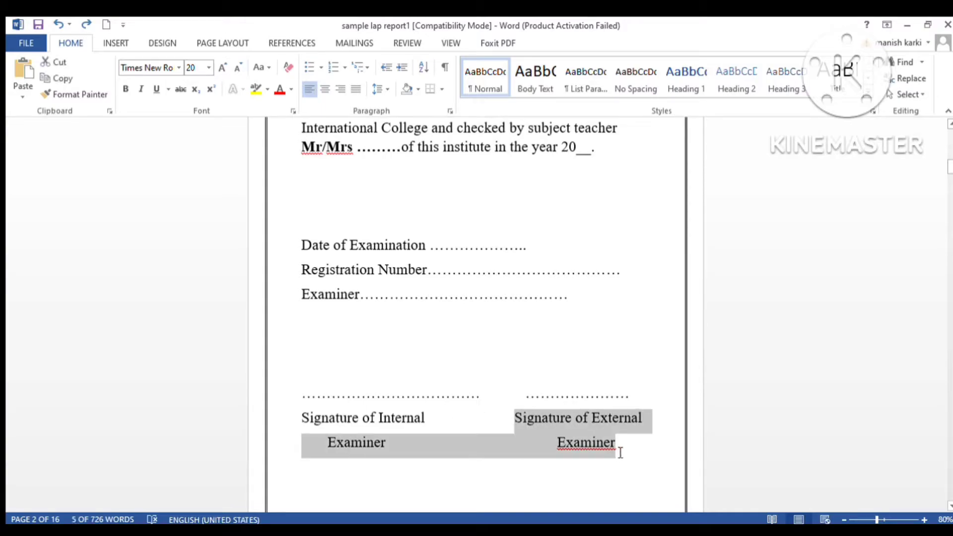
left_click(620, 452)
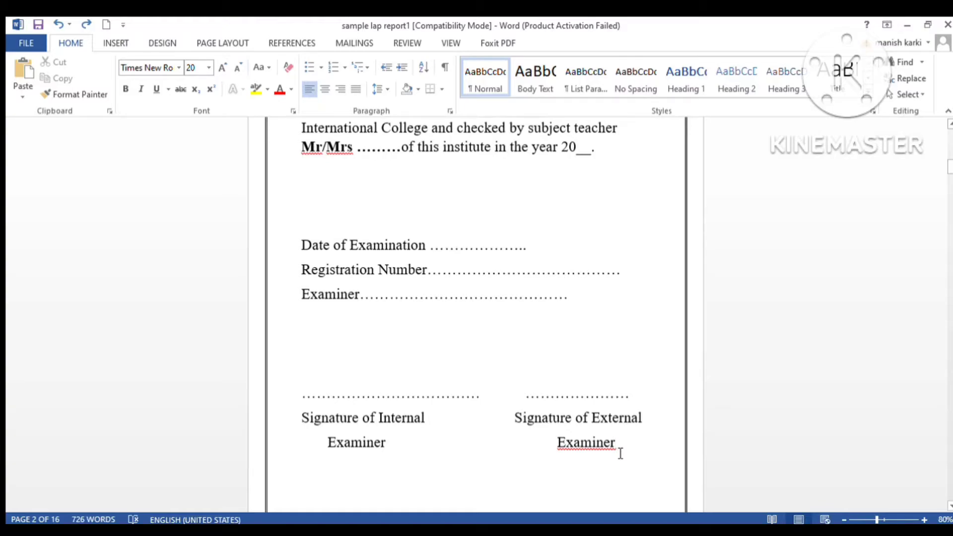
key("BackSpace")
key("BackSpace")
key("BackSpace")
key("BackSpace")
key("BackSpace")
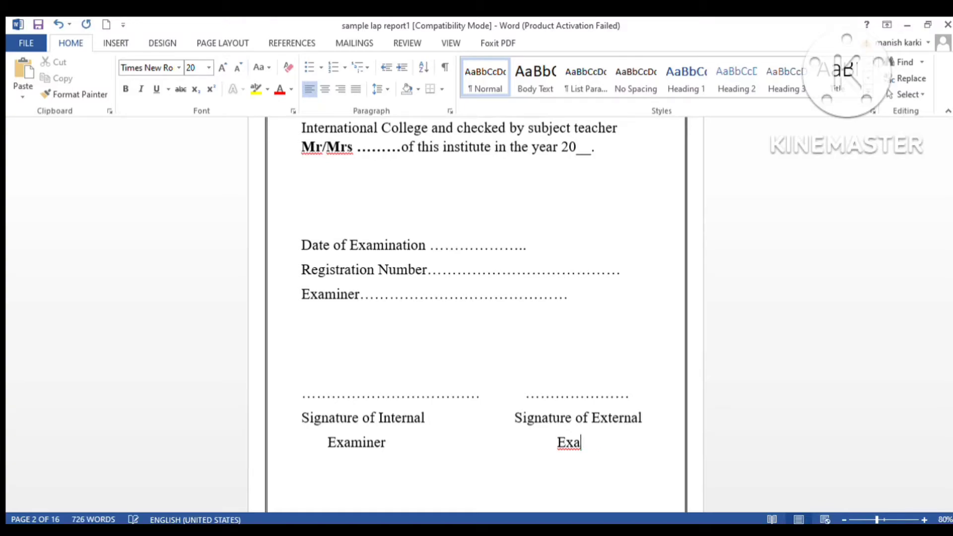
key("BackSpace")
key("BackSpace")
key("BackSpace")
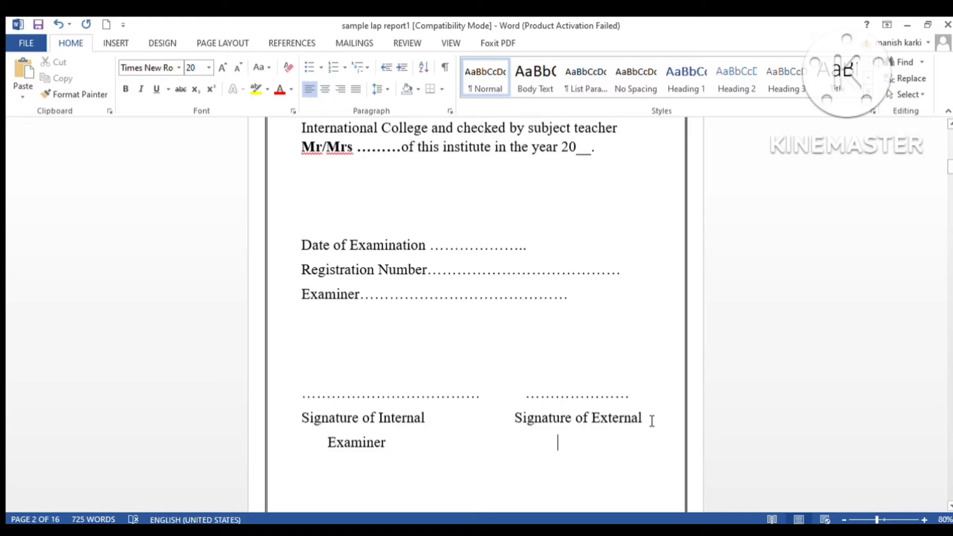
key("BackSpace")
key("BackSpace")
key("BackSpace")
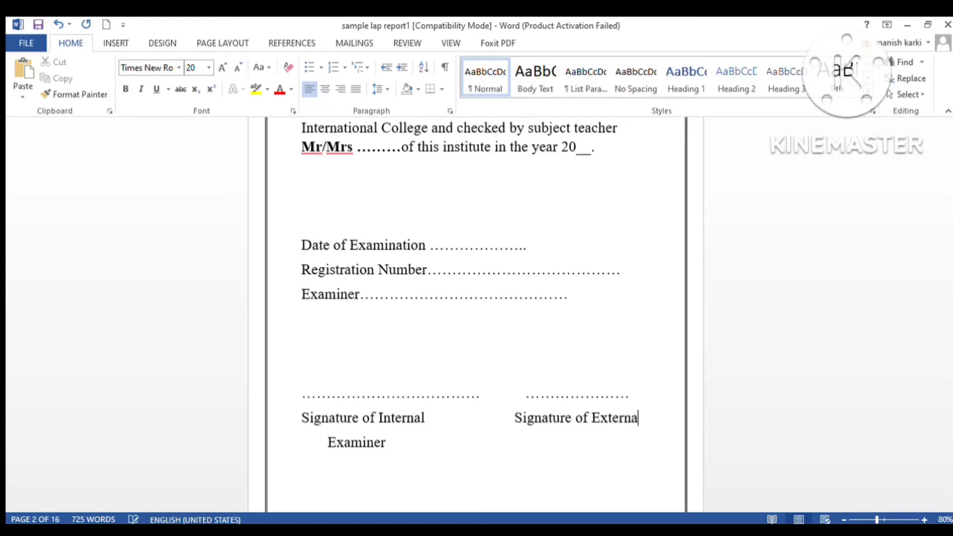
key("BackSpace")
key("BackSpace")
key("BackSpace")
key("BackSpace")
key("BackSpace")
key("BackSpace")
key("BackSpace")
key("BackSpace")
key("BackSpace")
key("BackSpace")
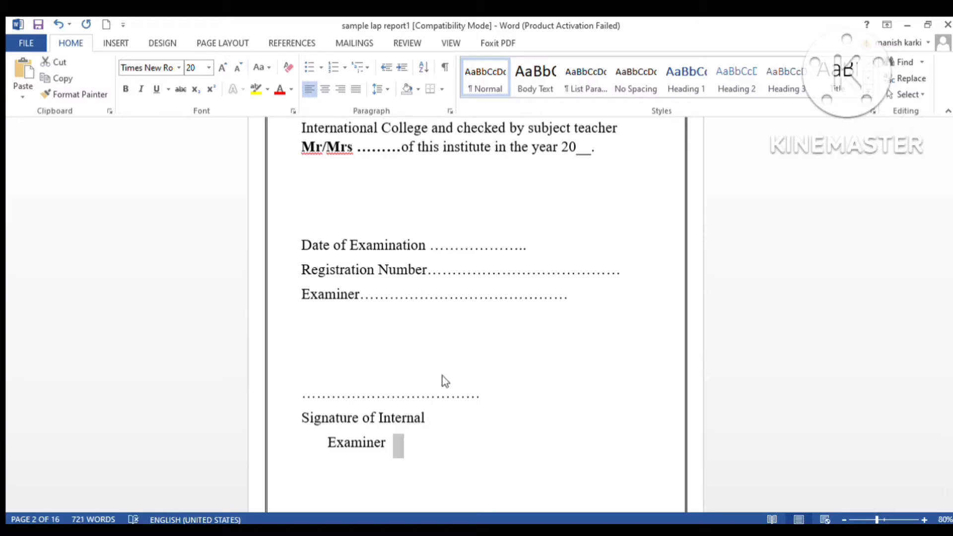
Try centering the internal examiner signature block, then undo to keep the two-sided layout
left_click(439, 374)
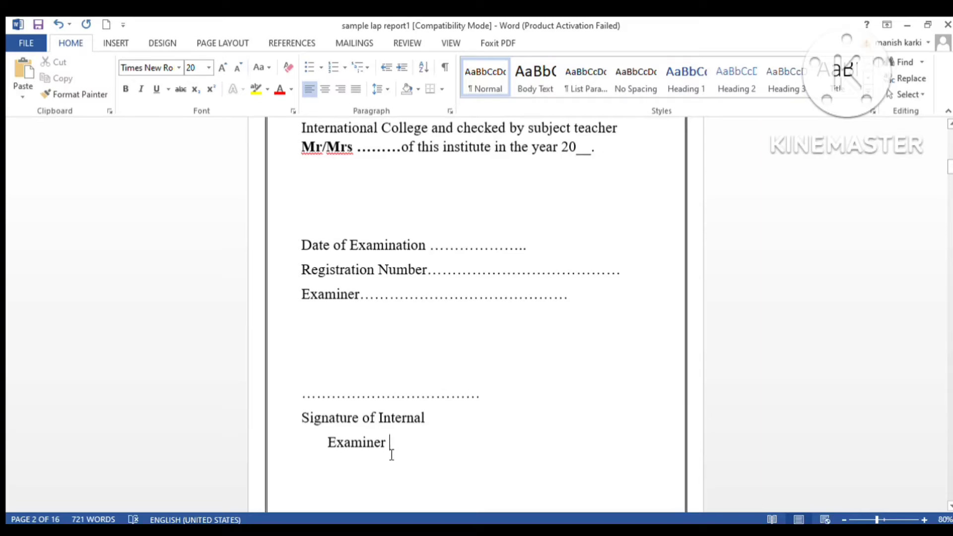
mouse_move(390, 443)
left_mouse_down()
mouse_move(299, 422)
mouse_move(299, 411)
left_mouse_up()
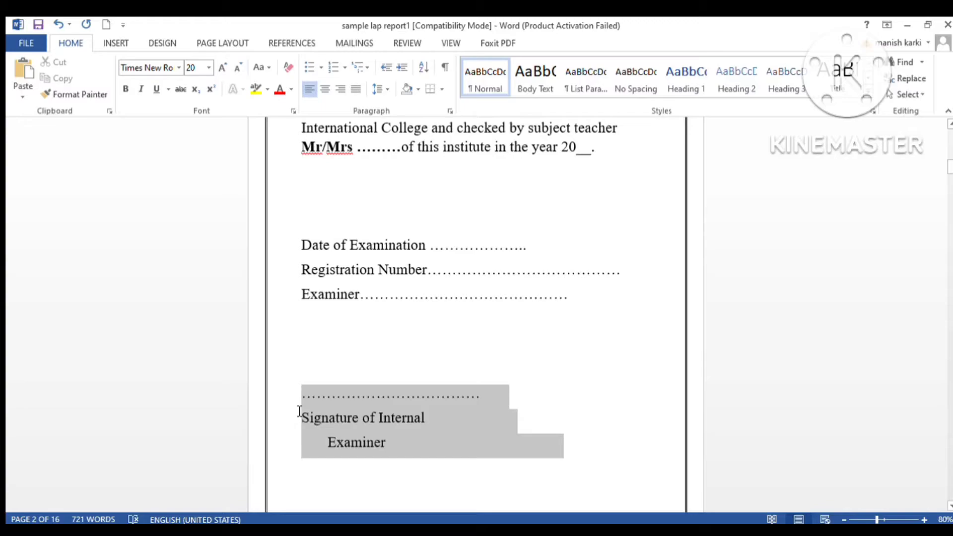
left_click(323, 91)
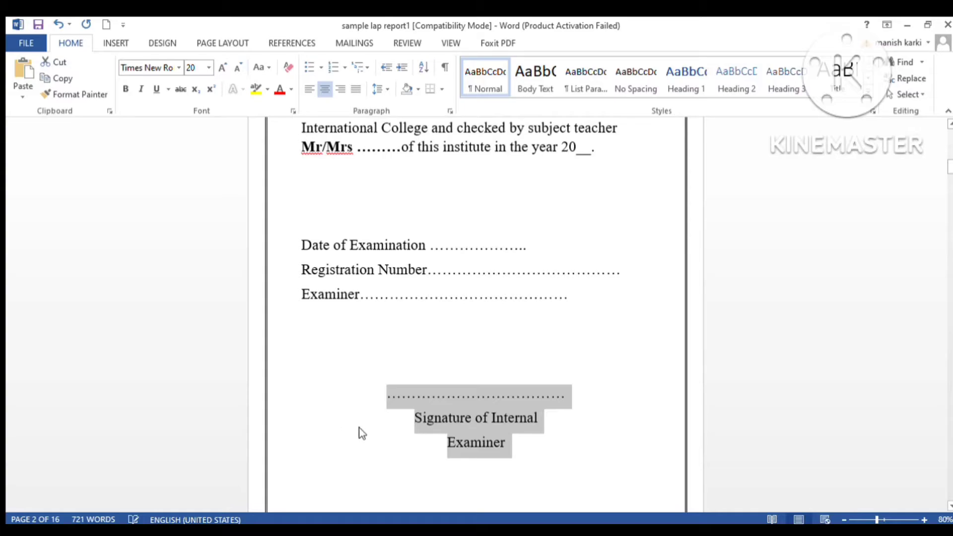
left_click(520, 447)
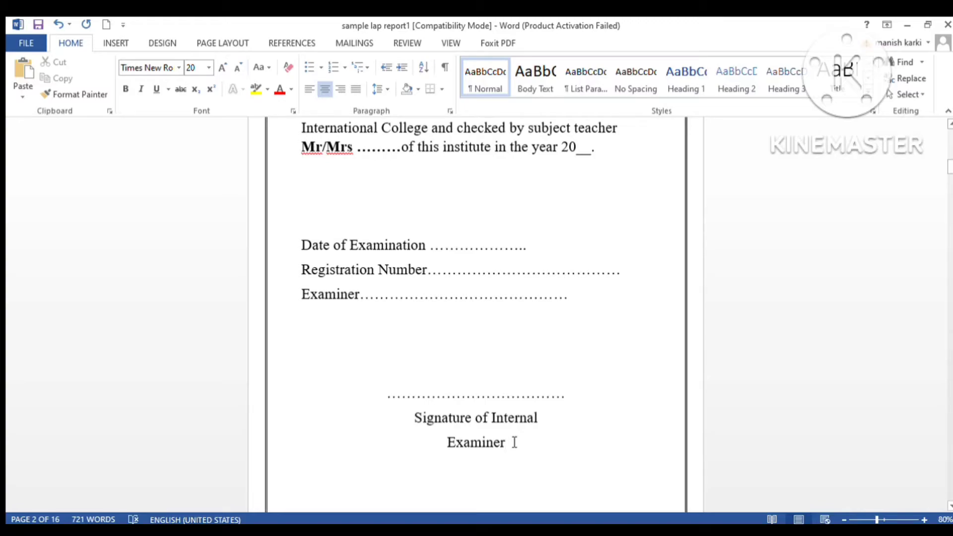
key("ctrl+z")
key("ctrl+z")
key("ctrl+z")
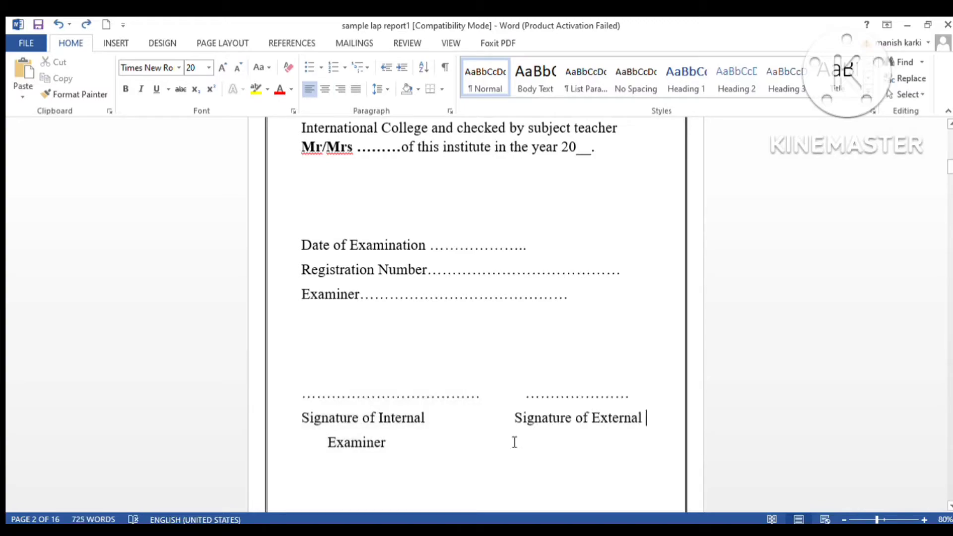
Type 'Examiner' beneath Signature of External
left_click(515, 442)
type("Examiner")
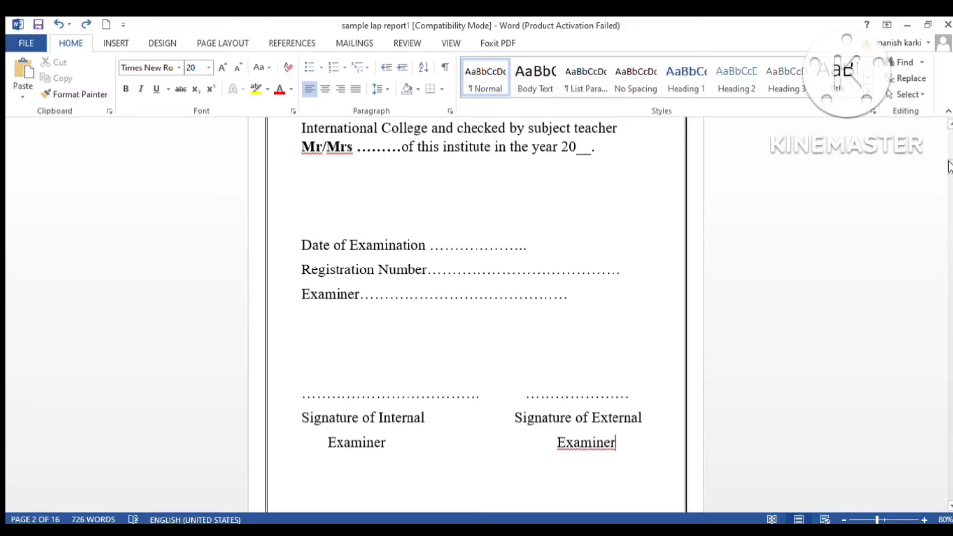
scroll(949, 159, "down", 2)
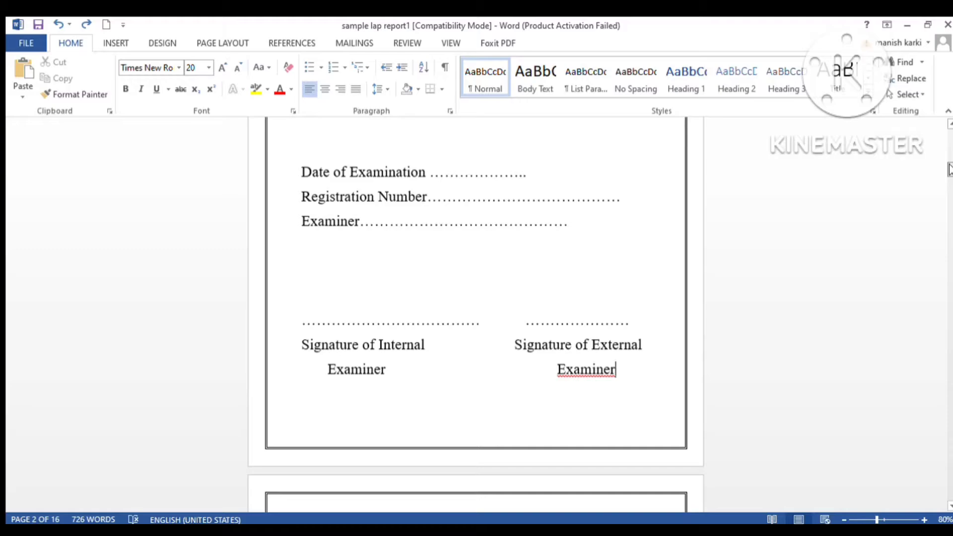
Scroll through the Acknowledgement and Objectives pages, highlighting the teacher-name placeholder and first objective
scroll(949, 169, "down", 12)
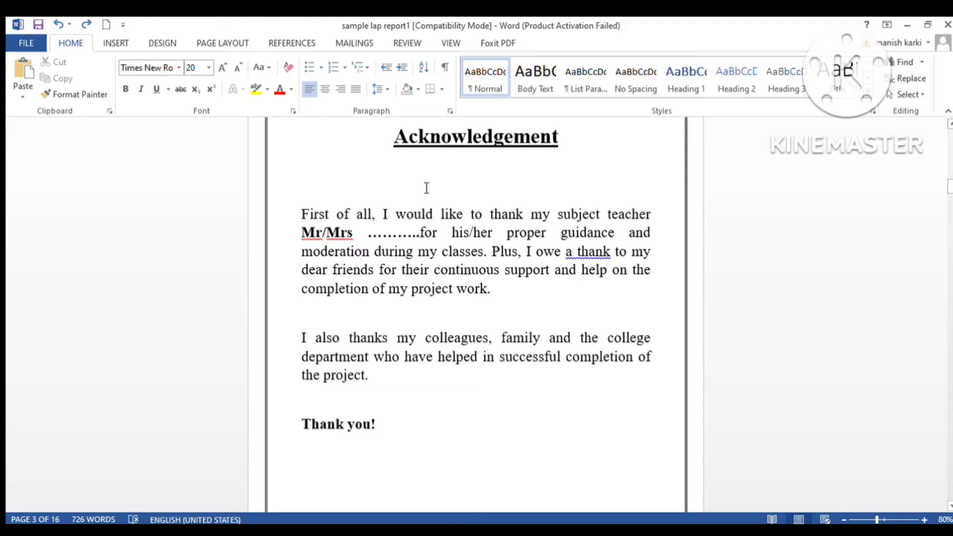
left_click_drag(366, 236, 410, 235)
left_click(446, 357)
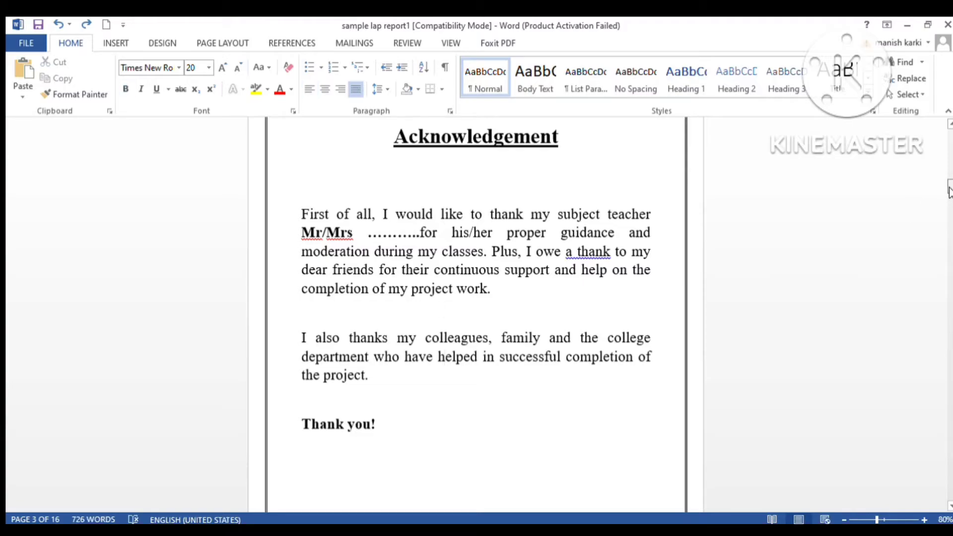
left_click_drag(949, 191, 949, 214)
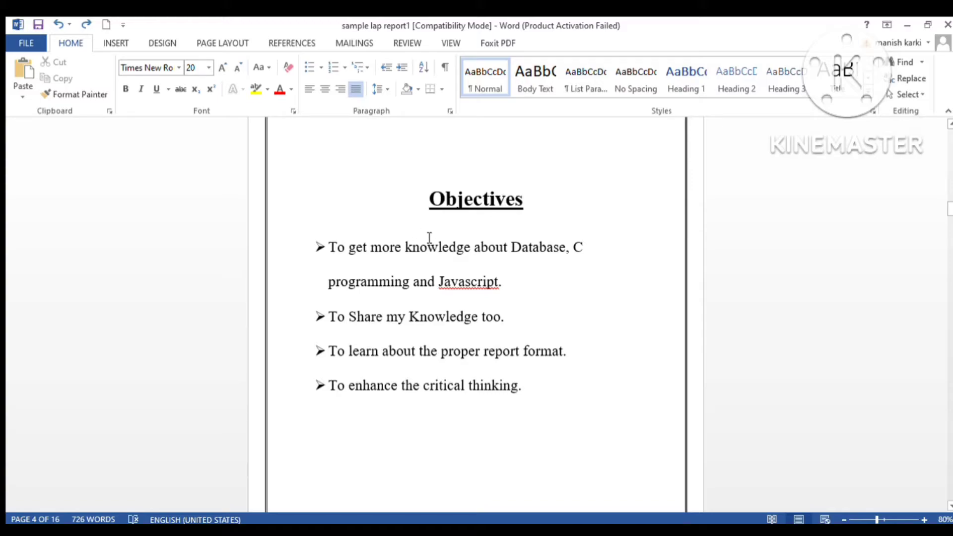
left_click_drag(333, 250, 511, 362)
left_click(348, 270)
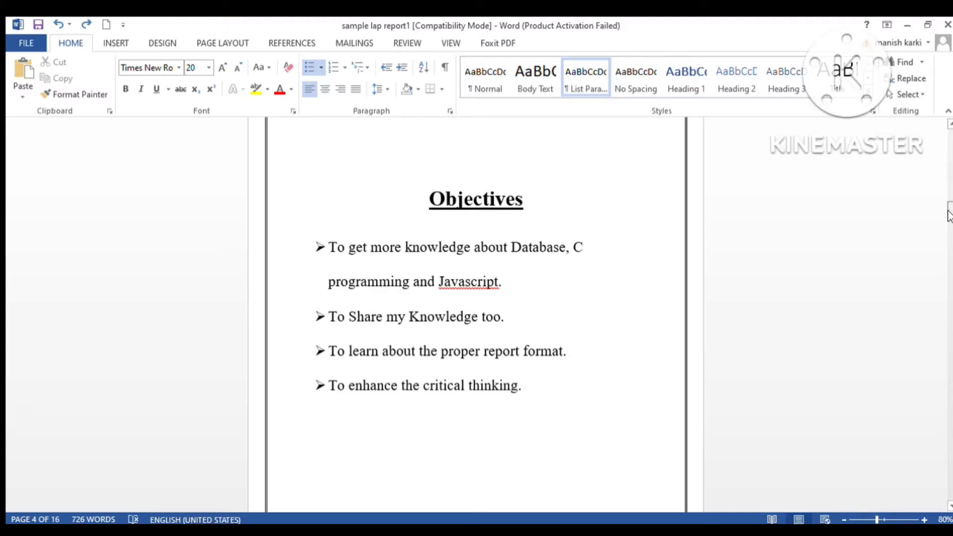
left_click_drag(949, 214, 949, 239)
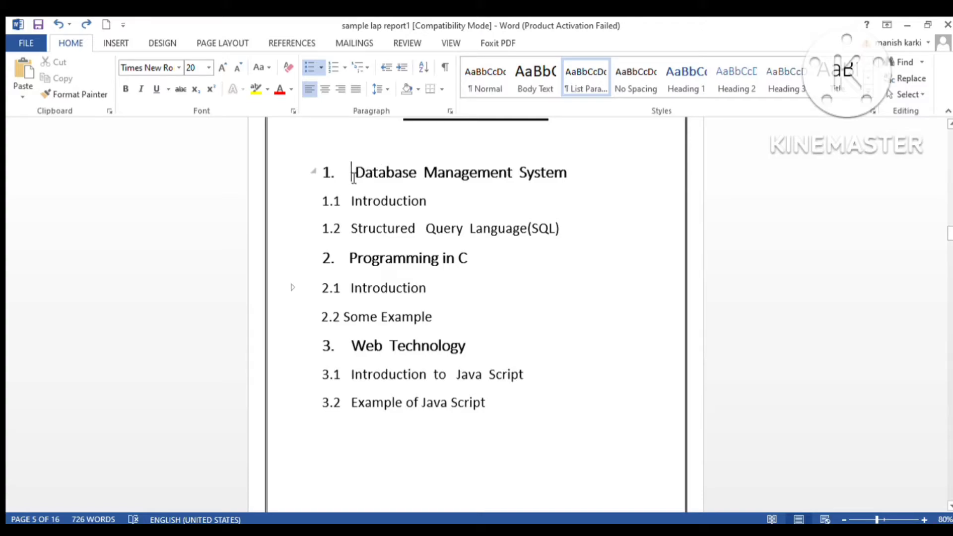
Highlight the Database, Introduction and Structured Query Language headings, then scroll to the page 15 Conclusion
left_click_drag(353, 177, 526, 179)
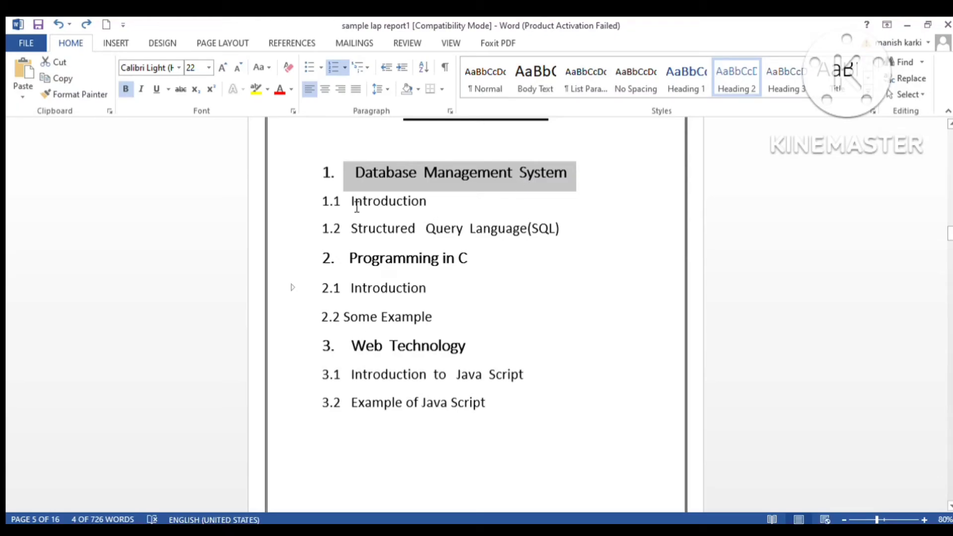
left_click_drag(352, 206, 436, 209)
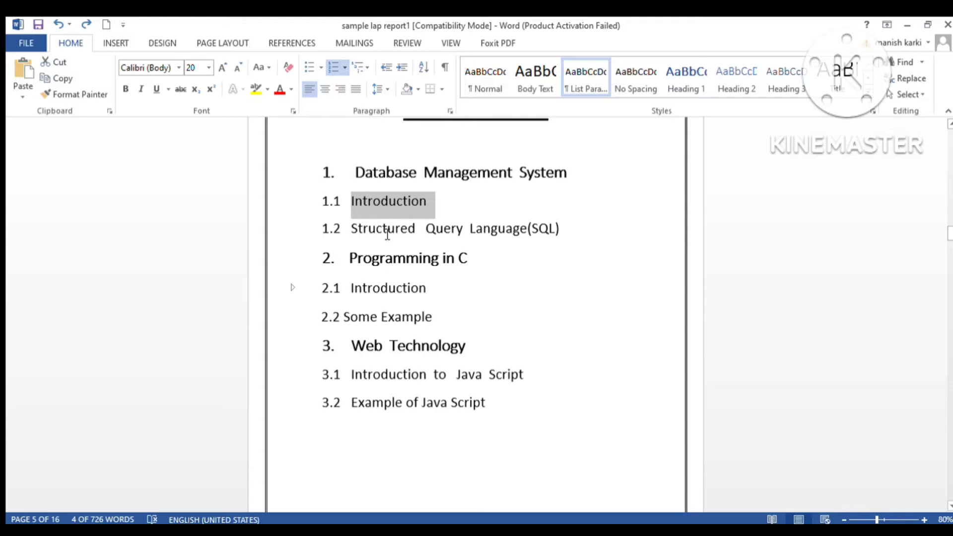
left_click_drag(352, 232, 532, 238)
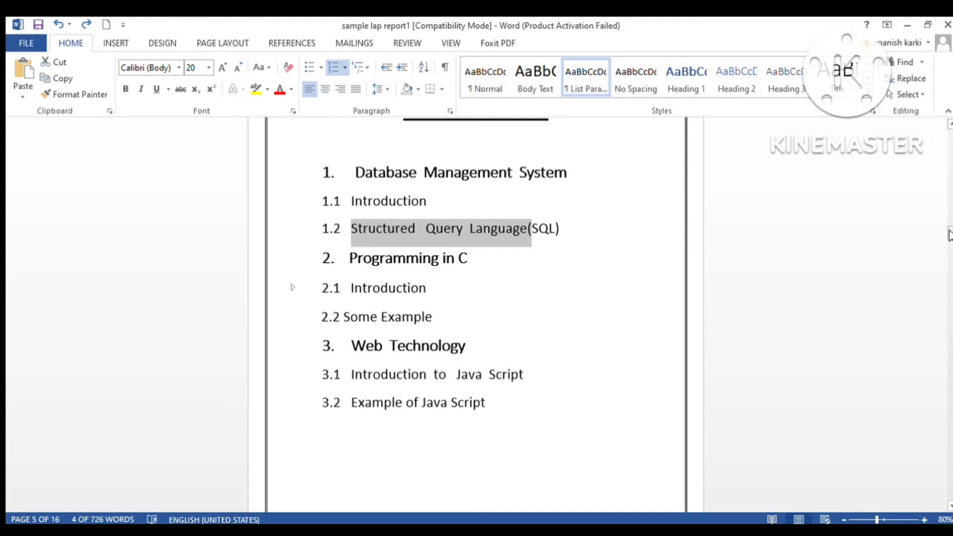
left_click_drag(949, 235, 949, 462)
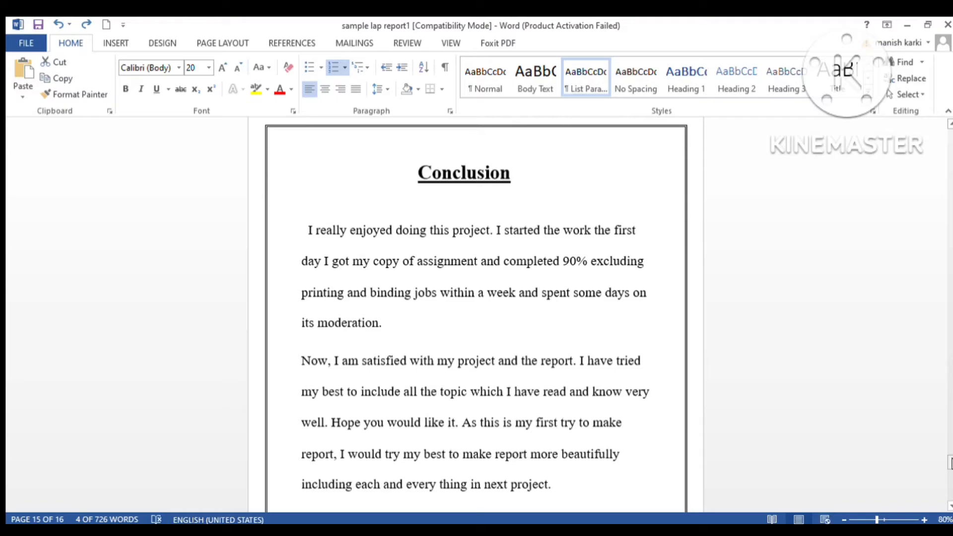
Select the two Conclusion paragraphs, then scroll down to the final Bibliography page
left_click(413, 203)
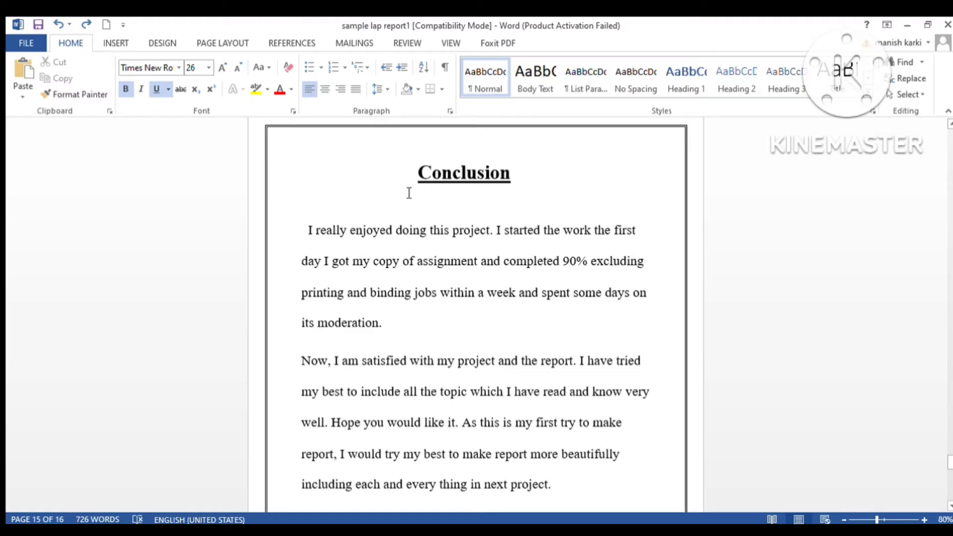
left_click_drag(310, 231, 503, 329)
left_click(503, 326)
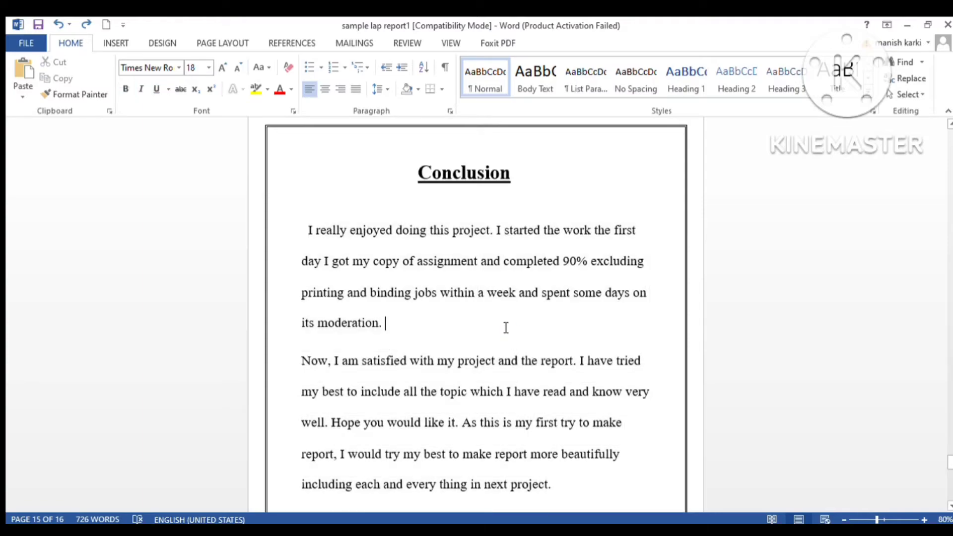
scroll(948, 471, "down", 3)
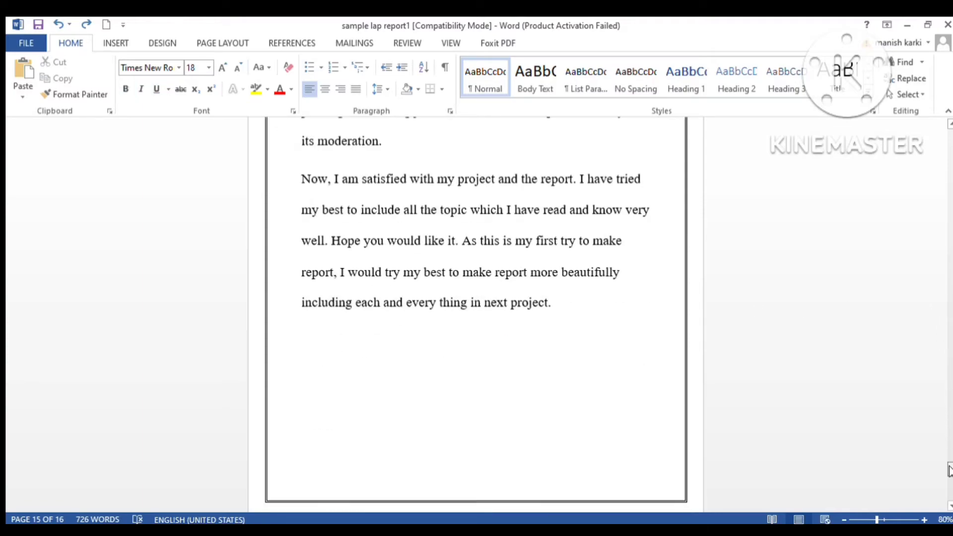
scroll(948, 471, "down", 4)
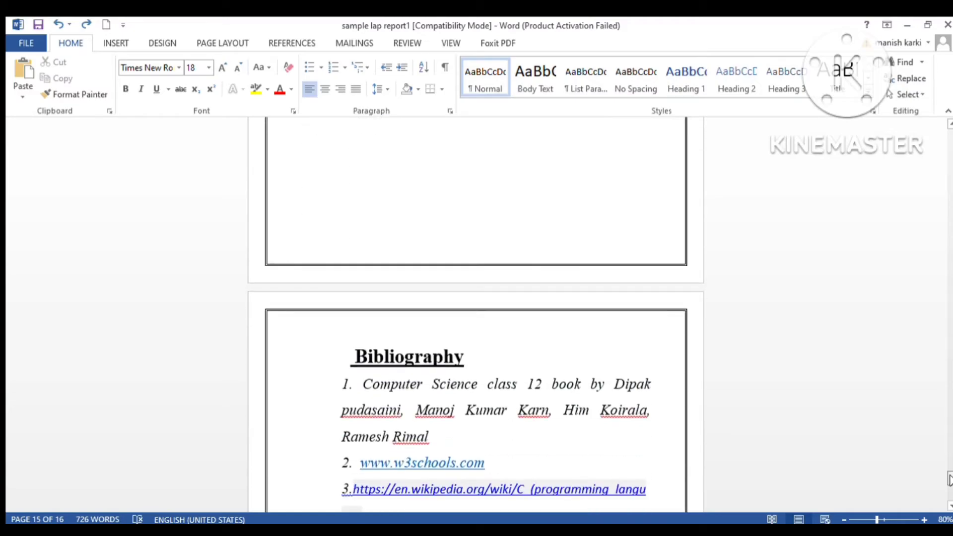
scroll(949, 480, "down", 2)
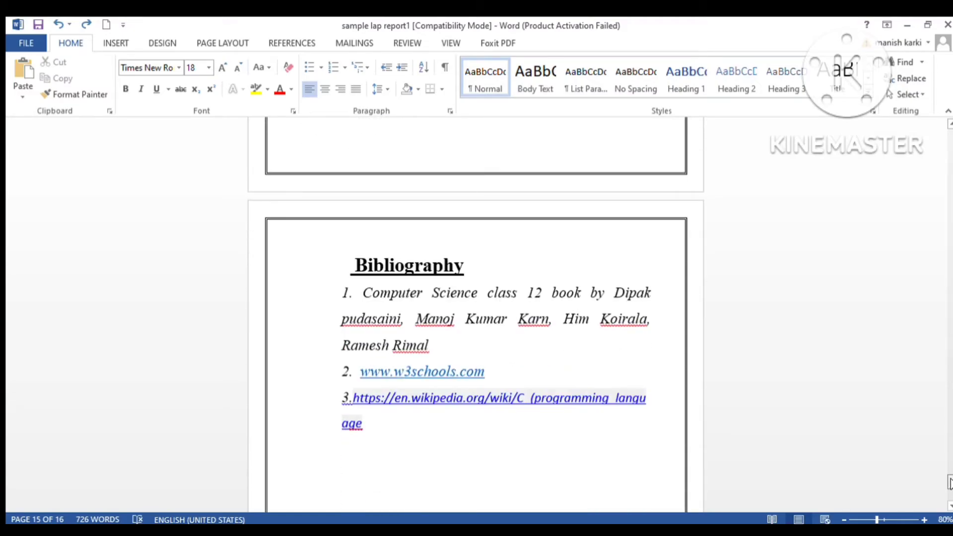
scroll(949, 482, "down", 1)
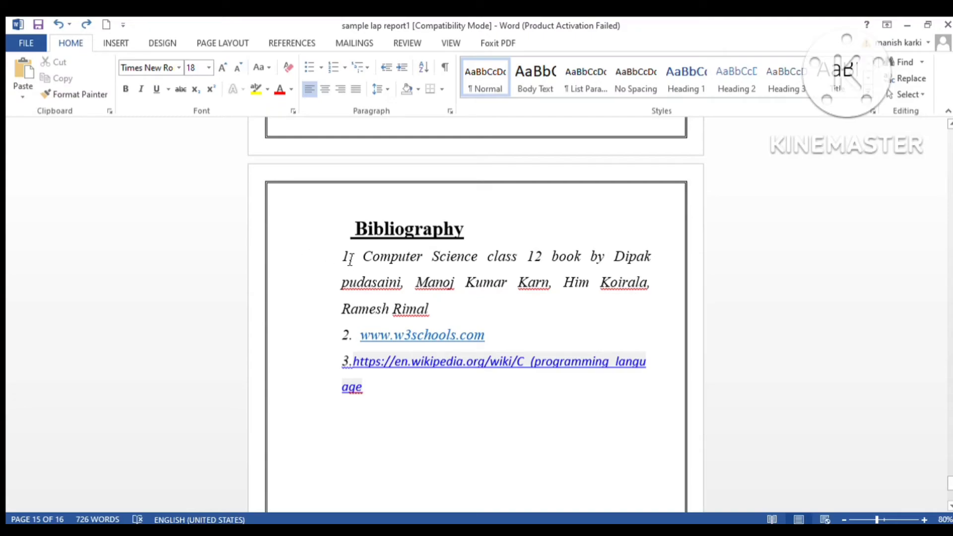
left_click_drag(350, 259, 576, 272)
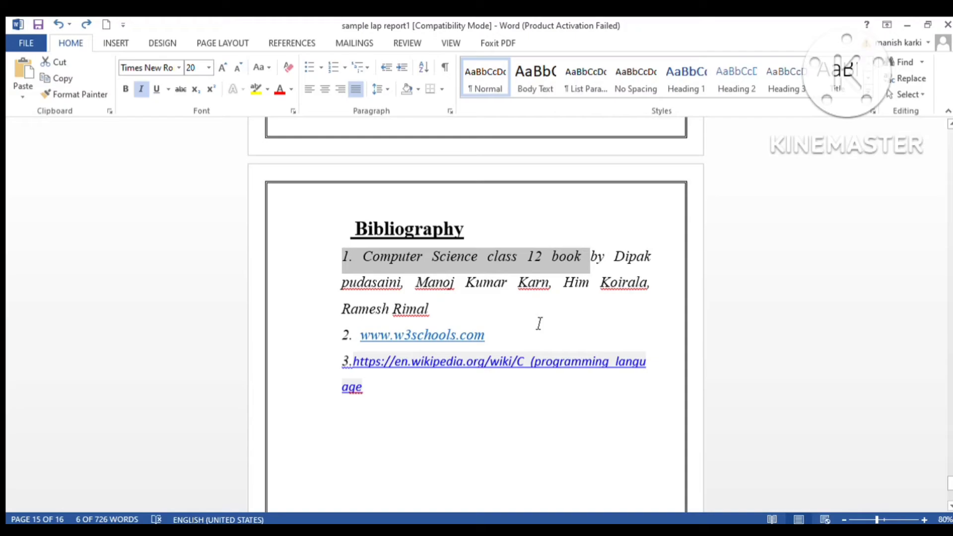
left_click_drag(508, 334, 378, 342)
left_click_drag(399, 393, 383, 374)
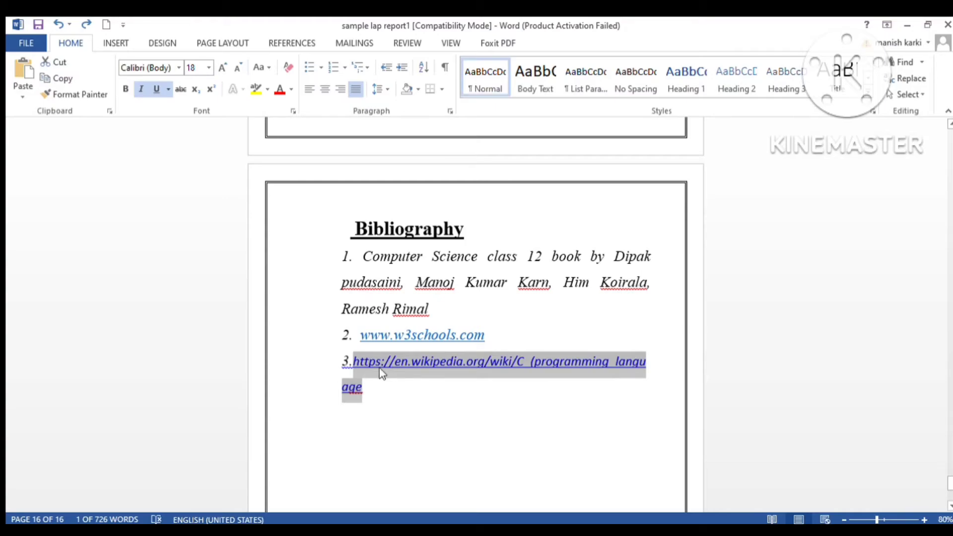
left_click(411, 391)
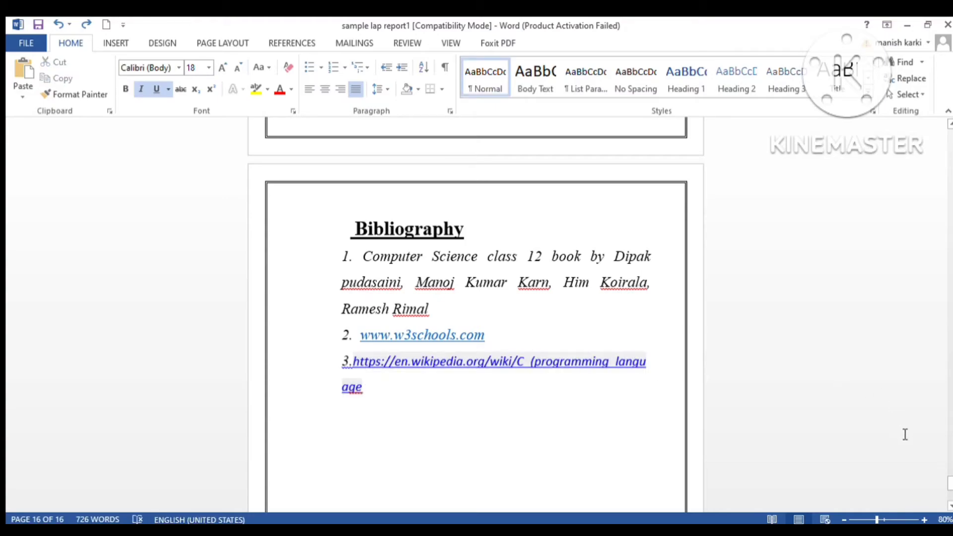
Scroll back up the sample report and switch to the 42-page 'final report' document
left_click_drag(946, 473, 948, 185)
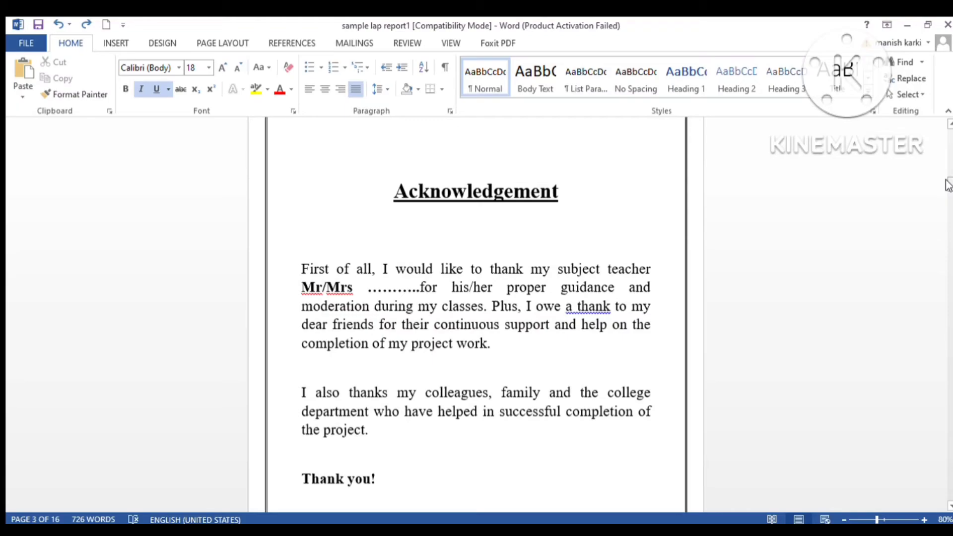
left_click_drag(948, 185, 948, 194)
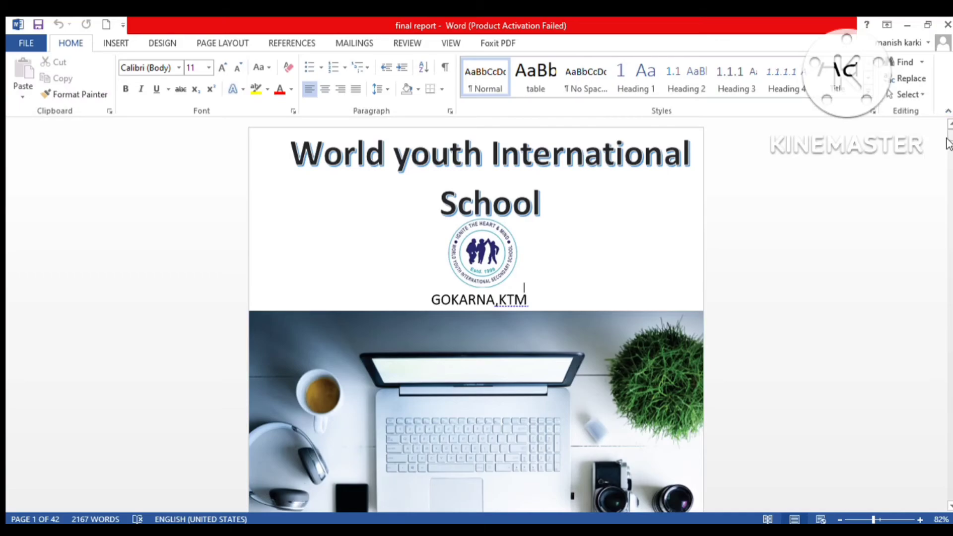
Scroll the final report down to page 6, section 1.2 on DBMS advantages and disadvantages
left_click_drag(948, 137, 950, 183)
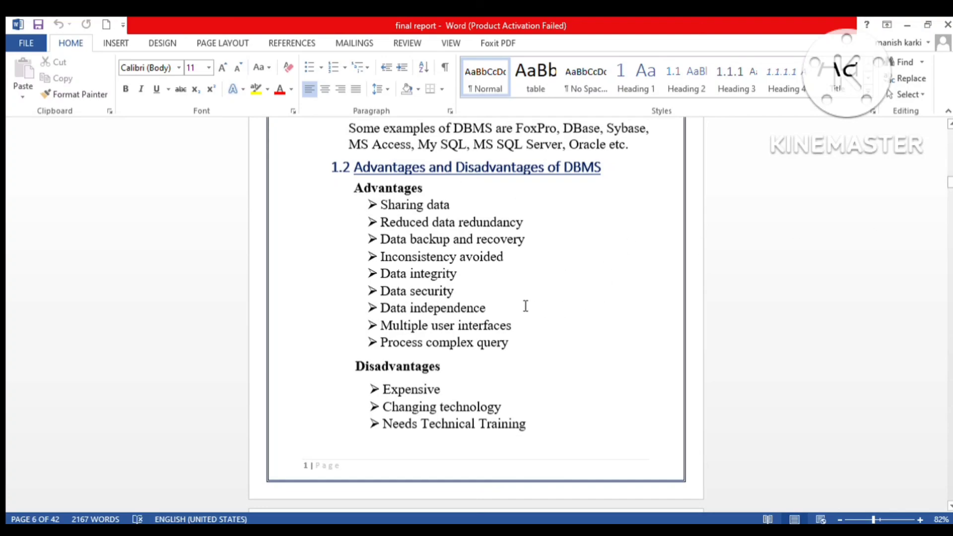